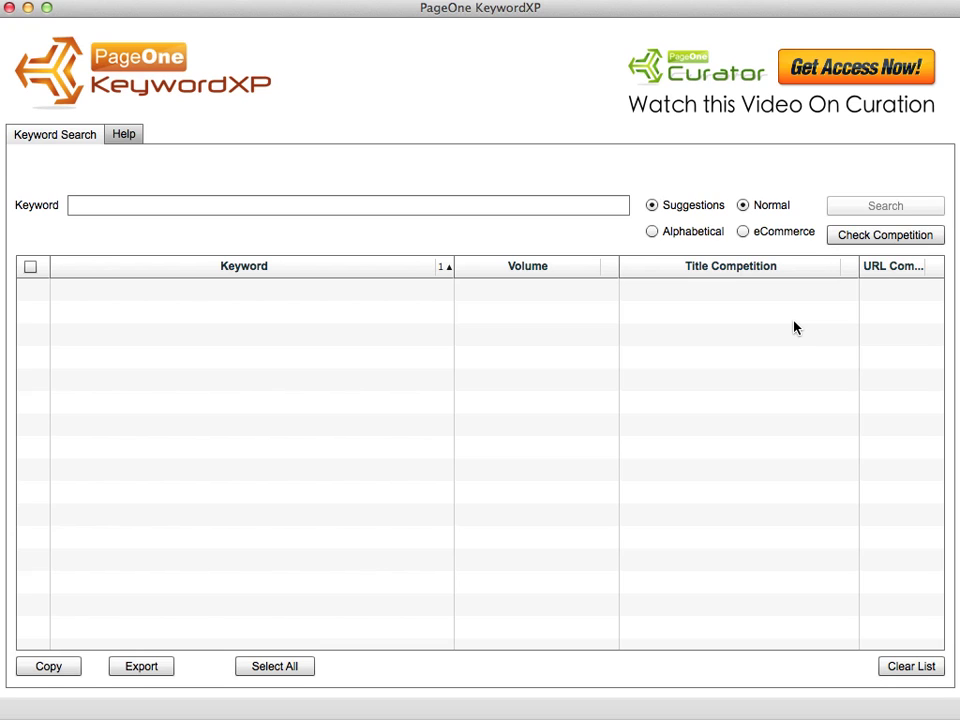
- Search 'content curation' to list suggested keywords with their search volumes
{"action": "left_click", "coordinate": [568, 206]}
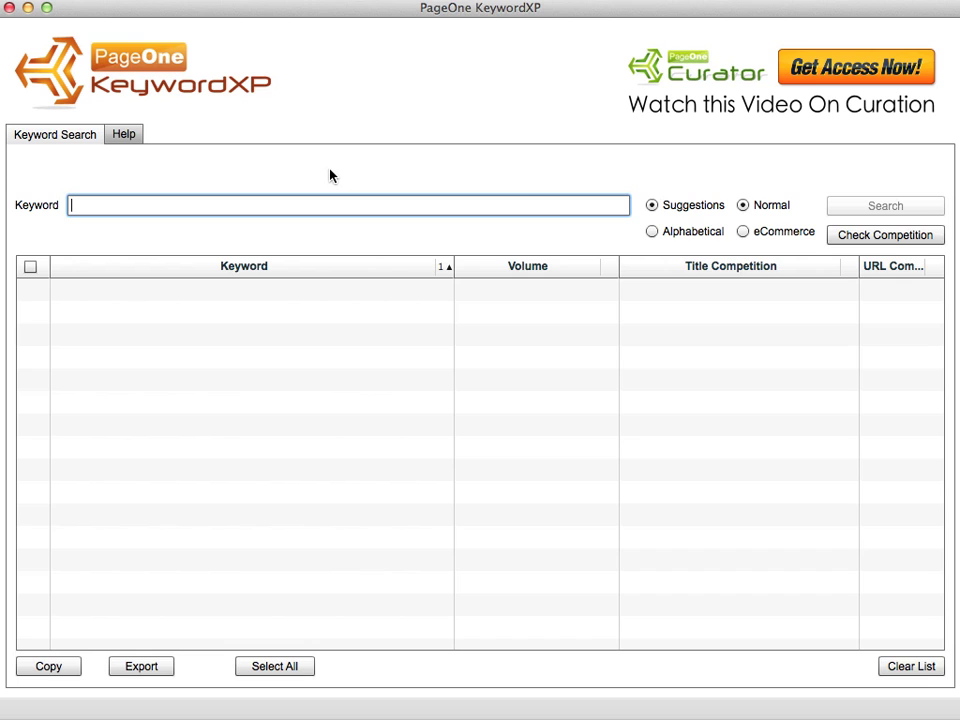
{"action": "type", "text": "content curation"}
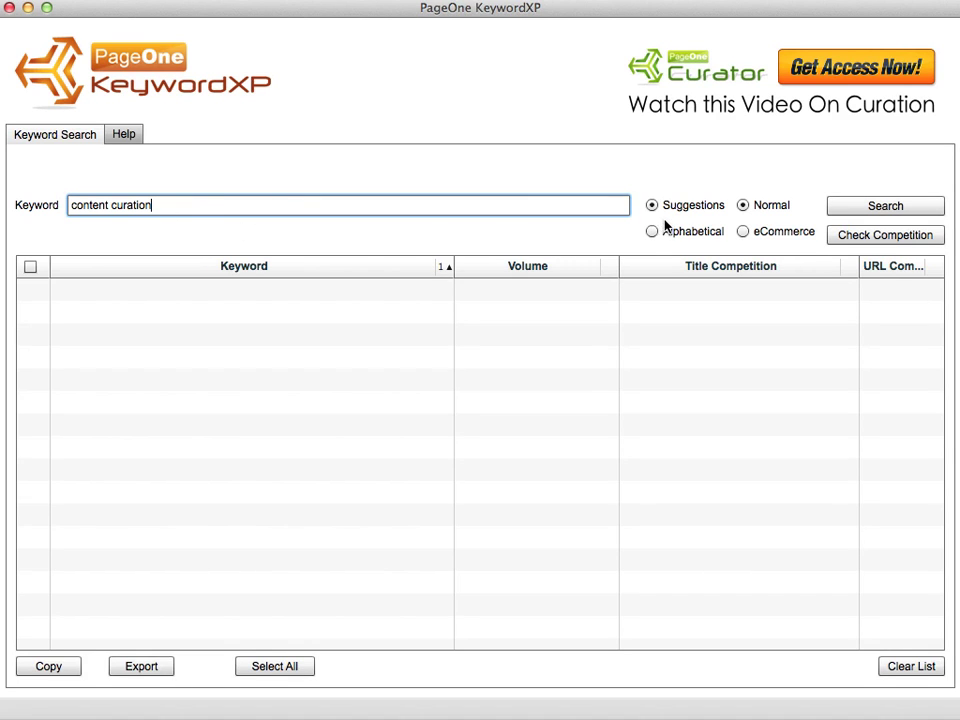
{"action": "left_click", "coordinate": [910, 207]}
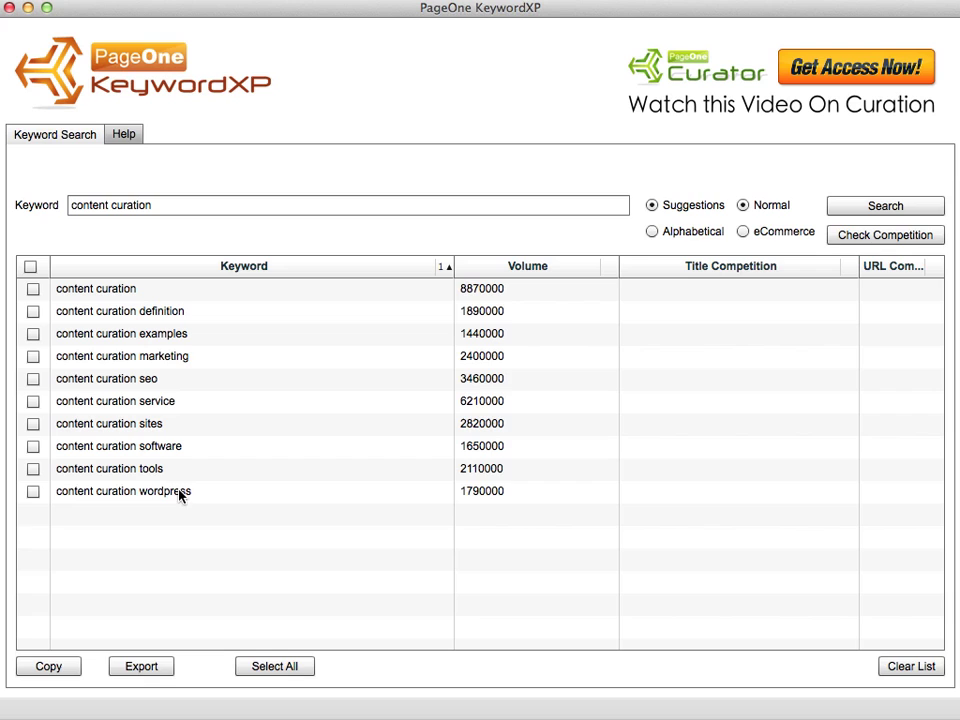
- Expand 'content curation sites' and mark it along with 'best content curation sites'
{"action": "double_click", "coordinate": [155, 428]}
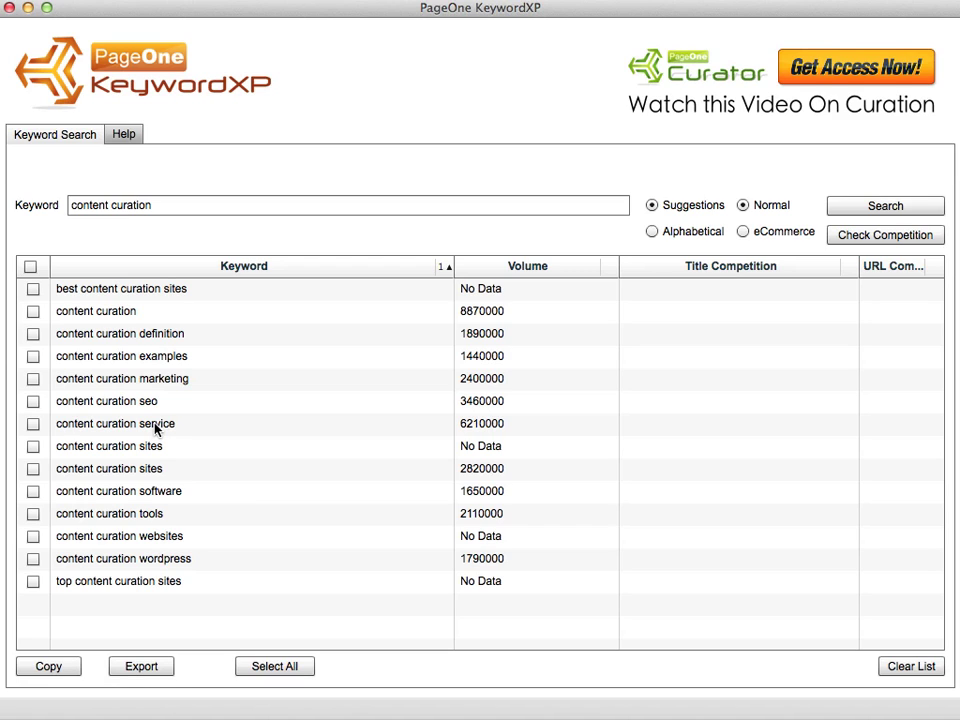
{"action": "left_click", "coordinate": [33, 447]}
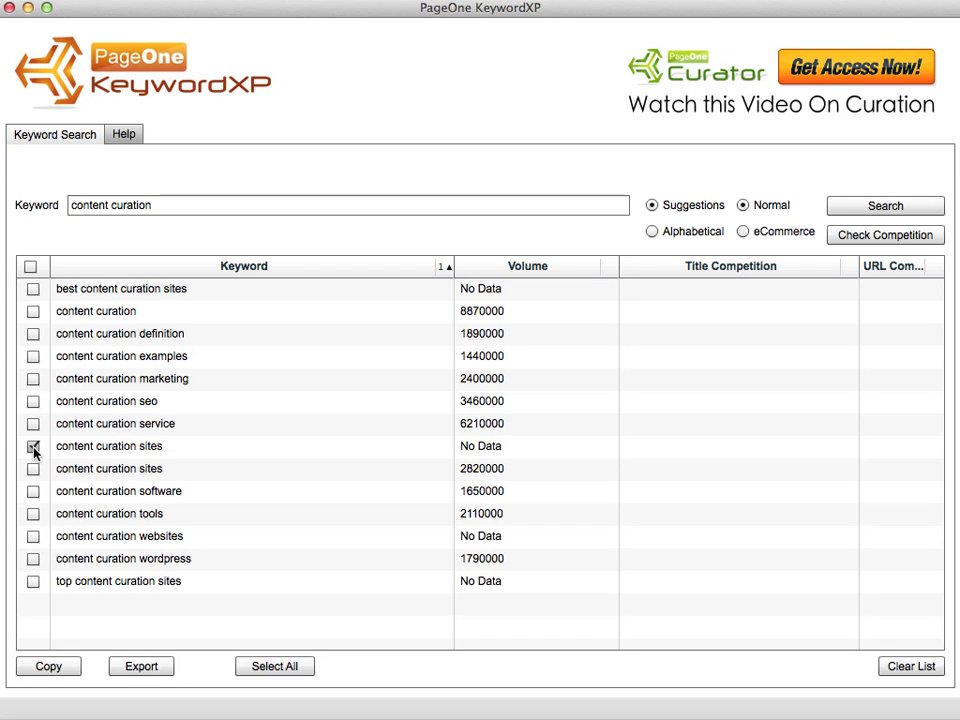
{"action": "left_click", "coordinate": [33, 289]}
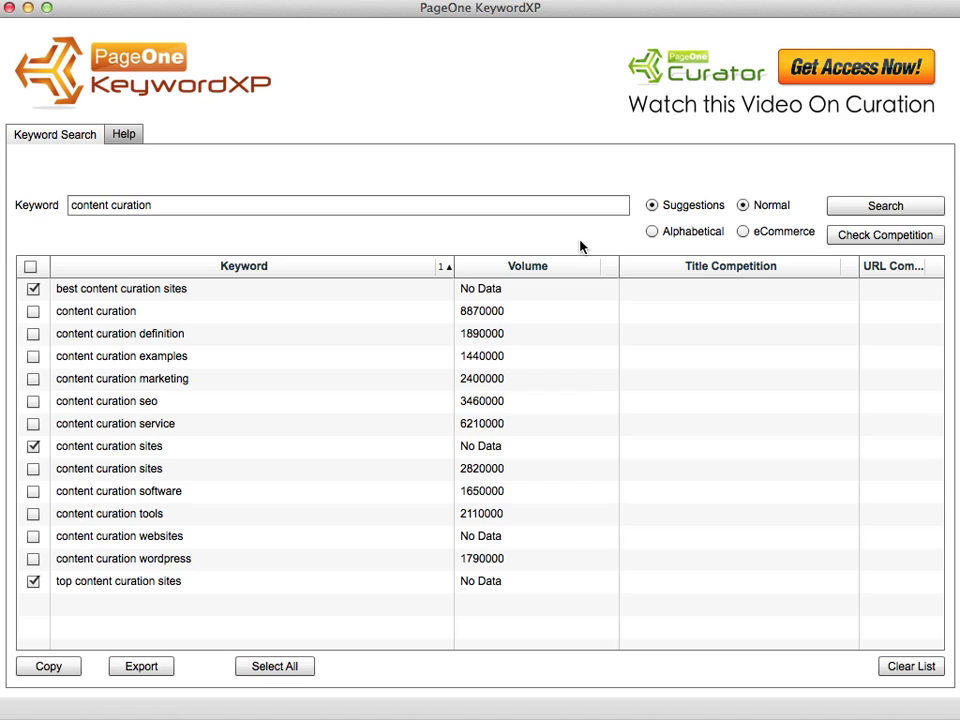
- Clear the table, run an alphabetical 'content curation' search, and scroll through the results
{"action": "left_click", "coordinate": [910, 668]}
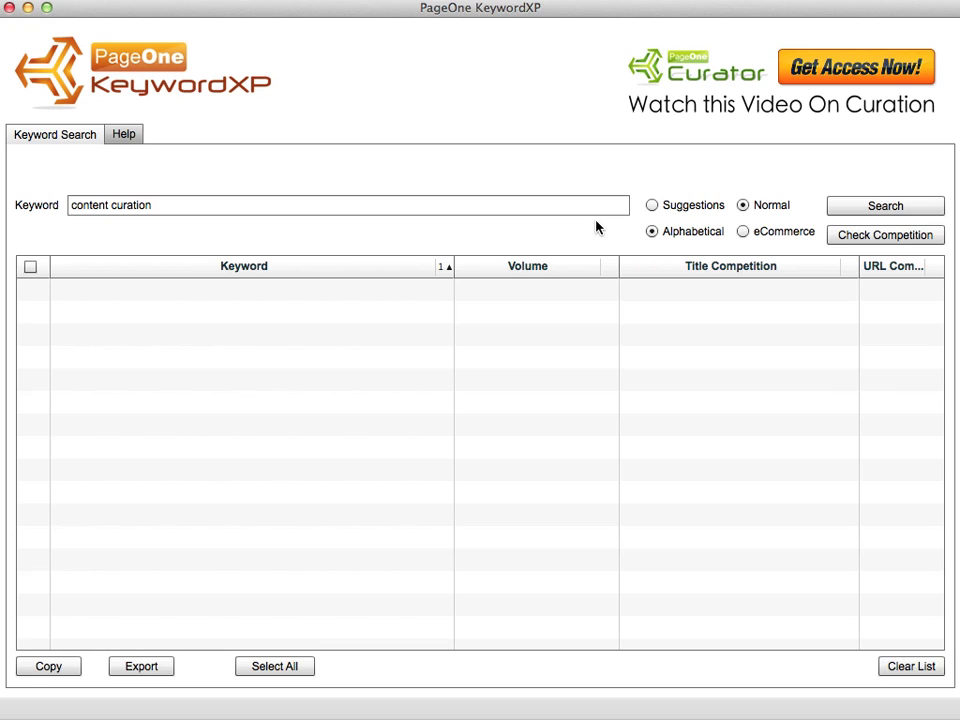
{"action": "left_click", "coordinate": [829, 213]}
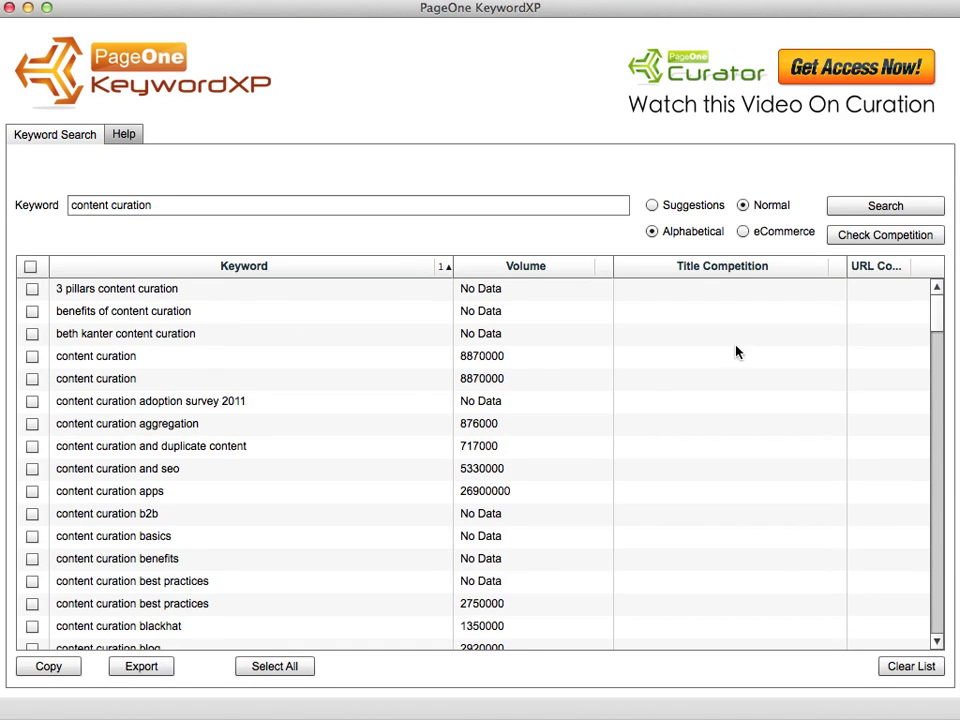
{"action": "left_click_drag", "start_coordinate": [936, 313], "coordinate": [934, 624]}
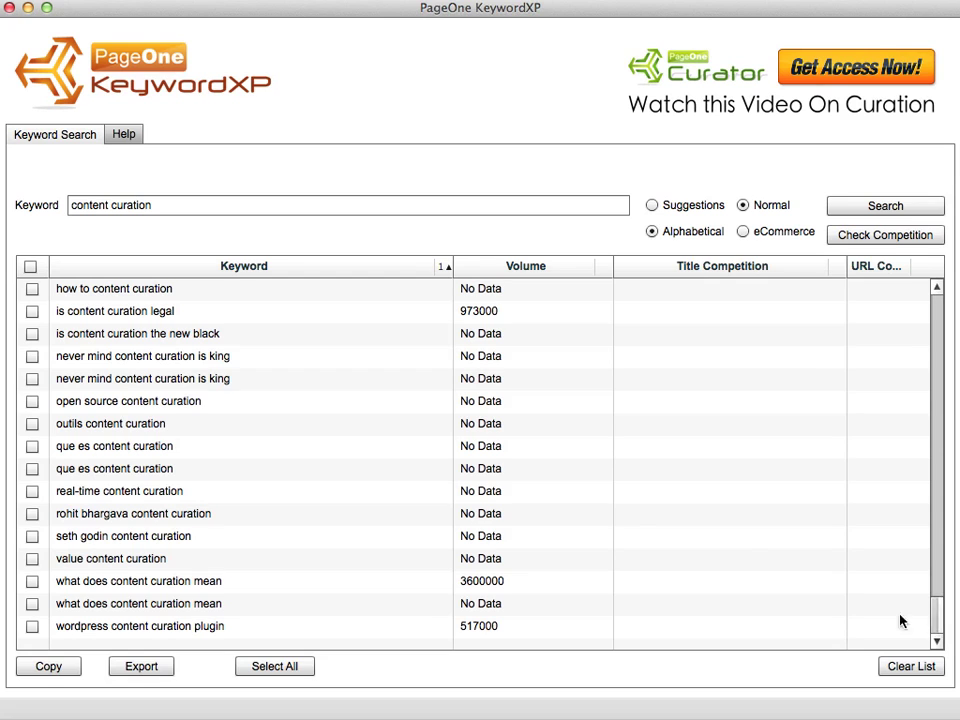
{"action": "scroll", "coordinate": [354, 397], "scroll_direction": "up", "scroll_amount": 5}
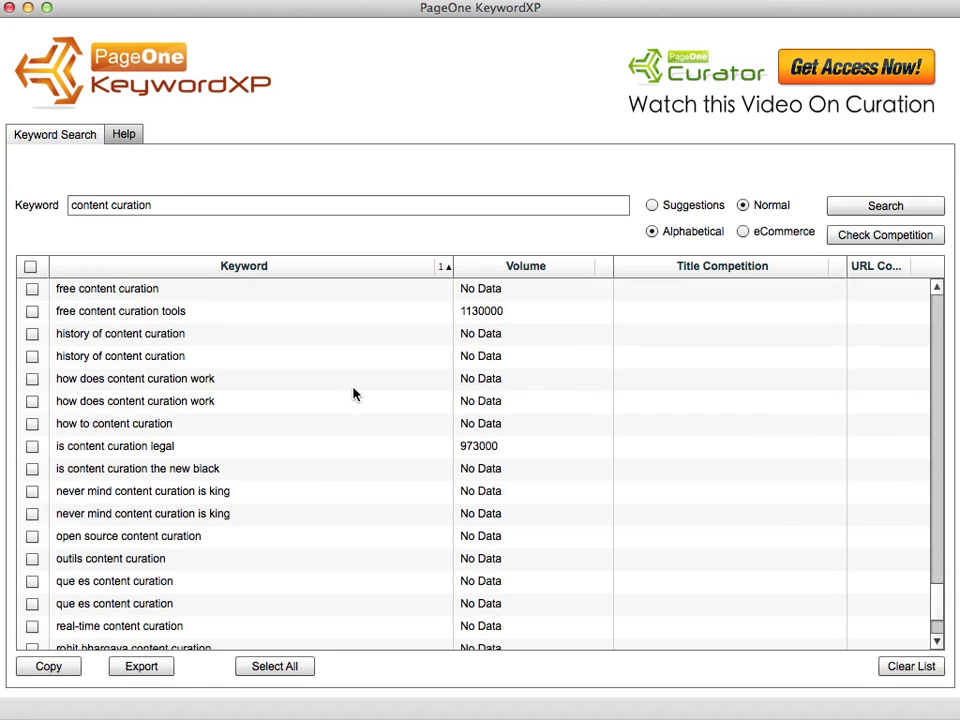
{"action": "scroll", "coordinate": [353, 395], "scroll_direction": "up", "scroll_amount": 5}
{"action": "scroll", "coordinate": [353, 394], "scroll_direction": "up", "scroll_amount": 3}
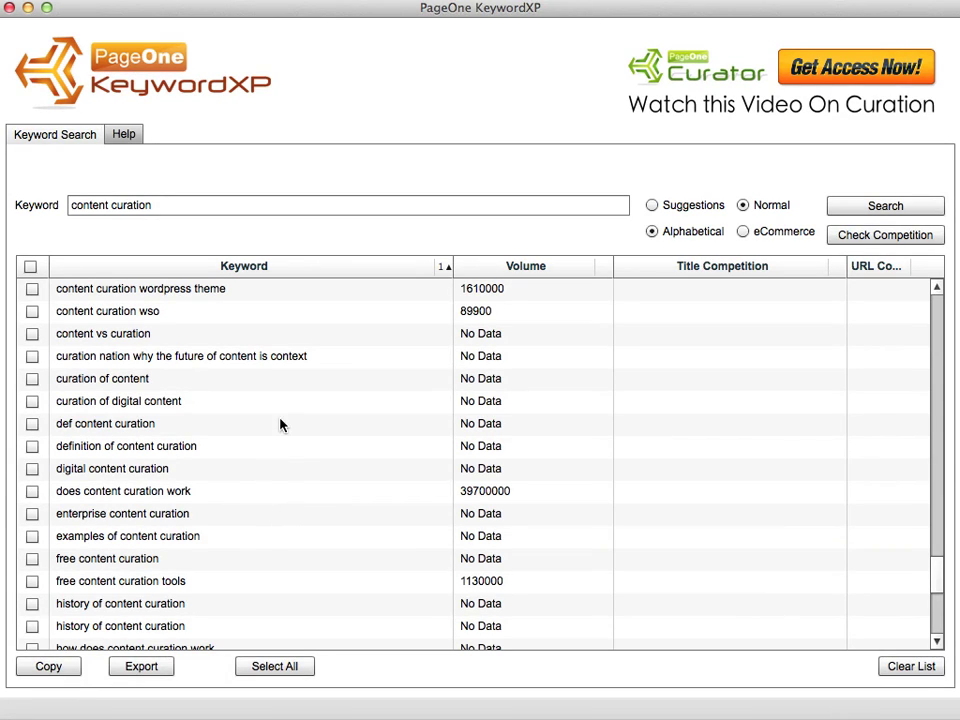
{"action": "scroll", "coordinate": [280, 424], "scroll_direction": "up", "scroll_amount": 1}
{"action": "scroll", "coordinate": [280, 424], "scroll_direction": "up", "scroll_amount": 3}
{"action": "scroll", "coordinate": [280, 424], "scroll_direction": "up", "scroll_amount": 5}
{"action": "scroll", "coordinate": [280, 424], "scroll_direction": "up", "scroll_amount": 10}
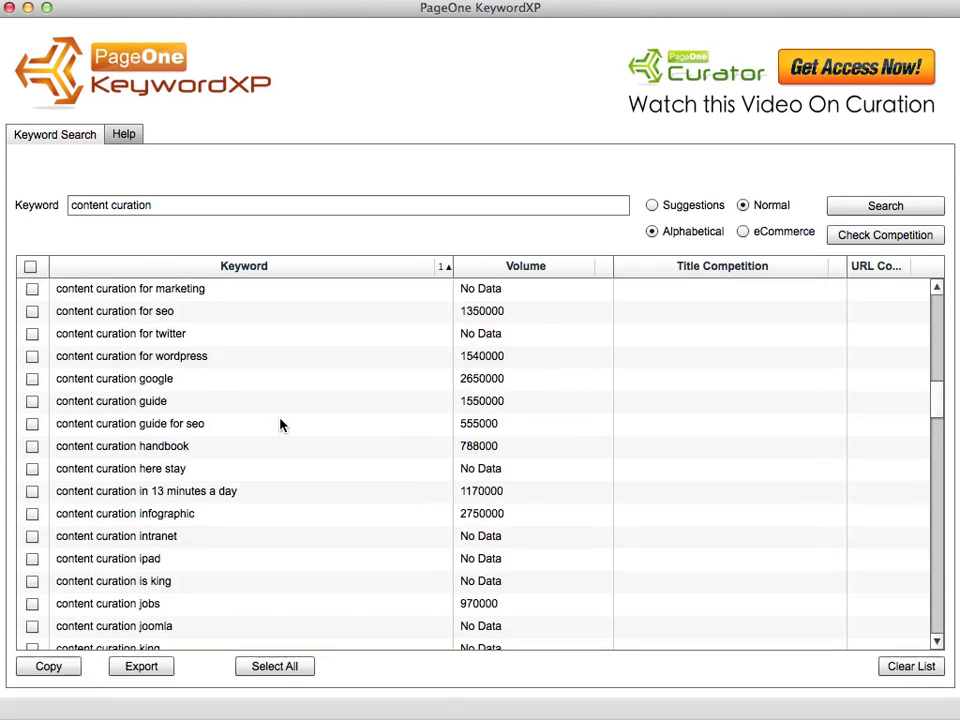
{"action": "scroll", "coordinate": [280, 424], "scroll_direction": "up", "scroll_amount": 1}
{"action": "scroll", "coordinate": [280, 424], "scroll_direction": "up", "scroll_amount": 10}
{"action": "scroll", "coordinate": [280, 424], "scroll_direction": "up", "scroll_amount": 2}
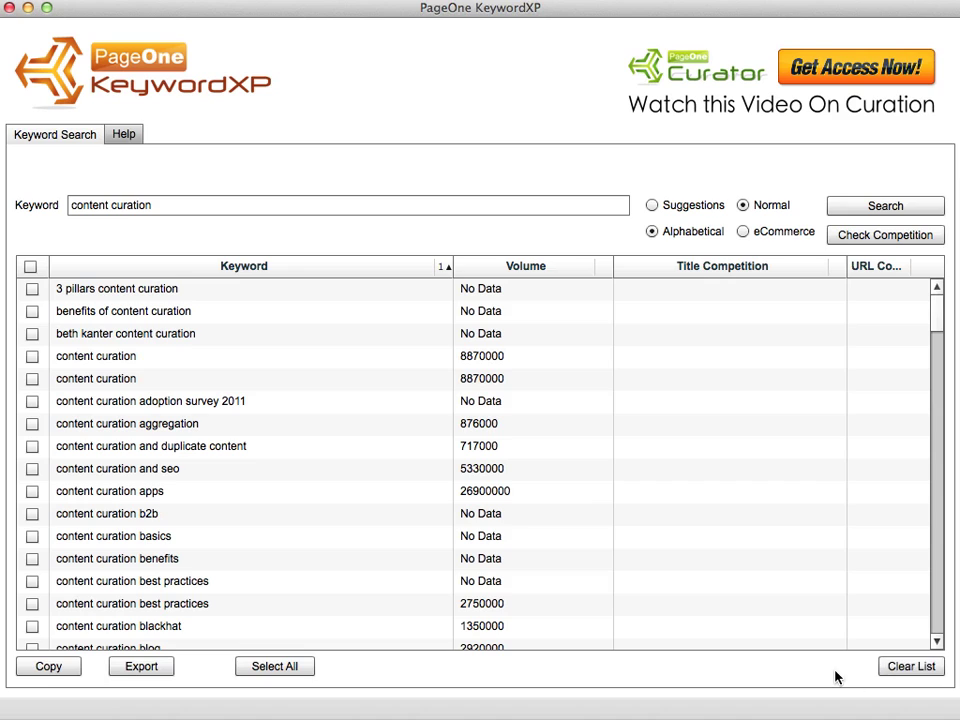
- Clear the list and run an eCommerce suggestions search for the seed 'curation'
{"action": "left_click", "coordinate": [913, 668]}
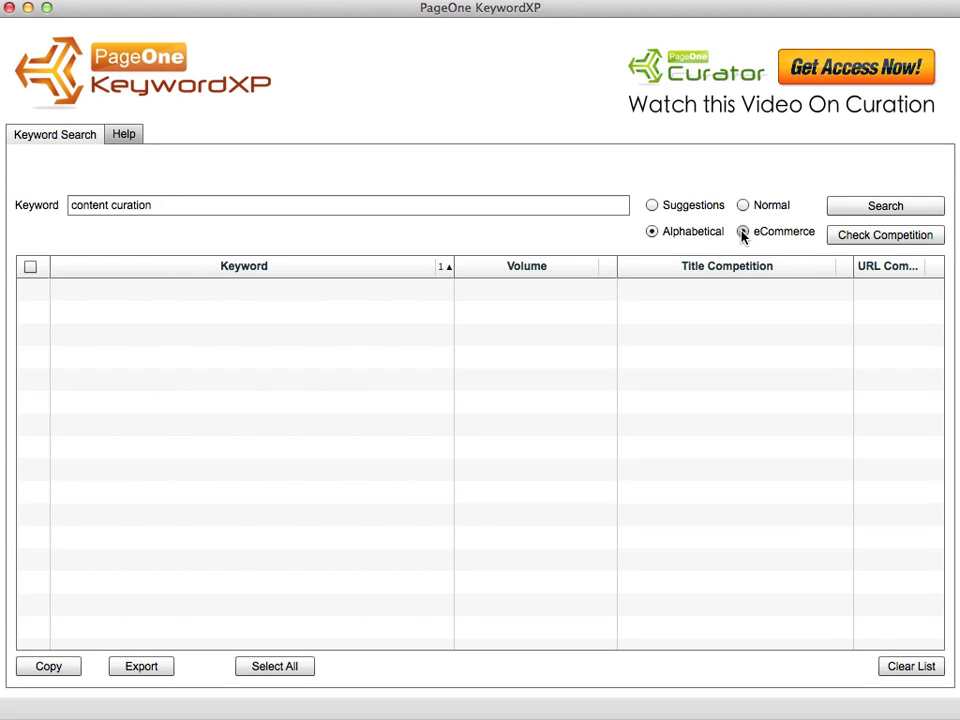
{"action": "left_click", "coordinate": [652, 206]}
{"action": "double_click", "coordinate": [91, 204]}
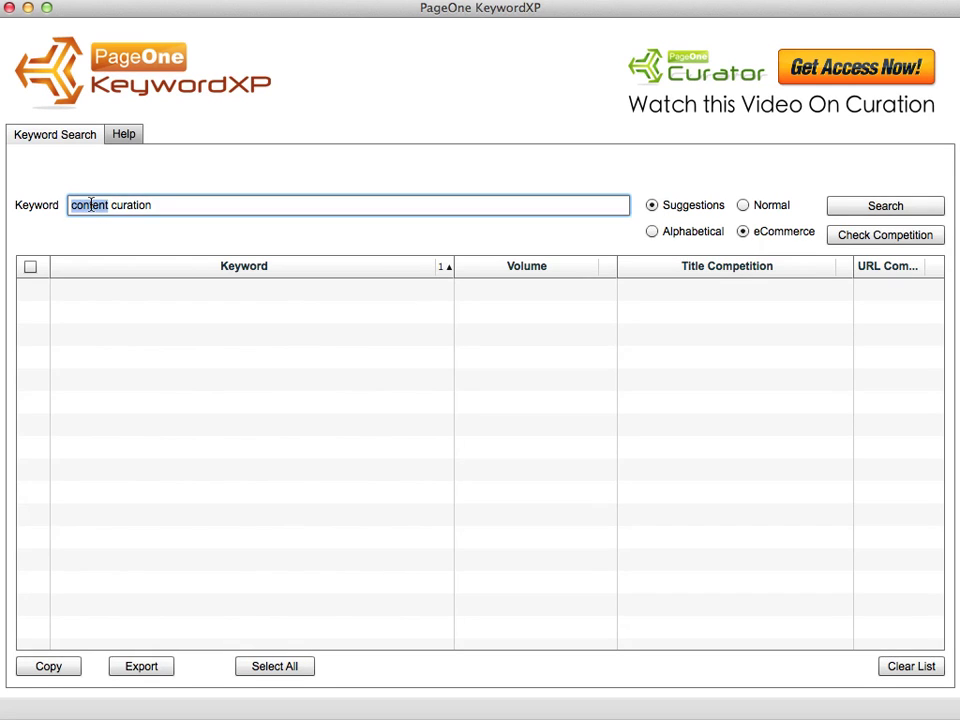
{"action": "key", "text": "BackSpace"}
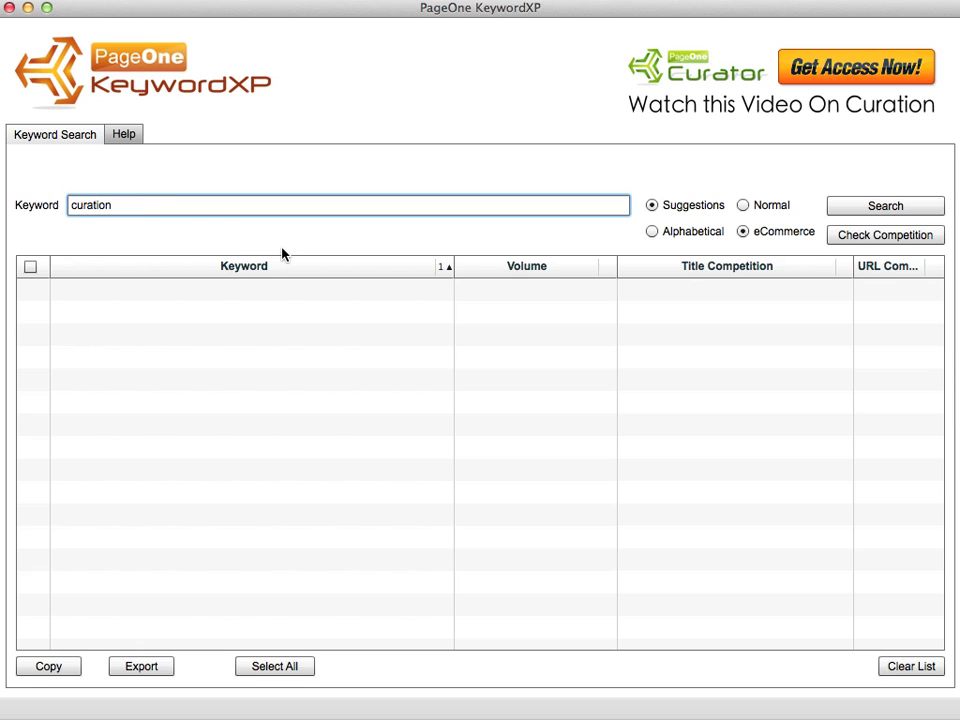
{"action": "left_click", "coordinate": [889, 209]}
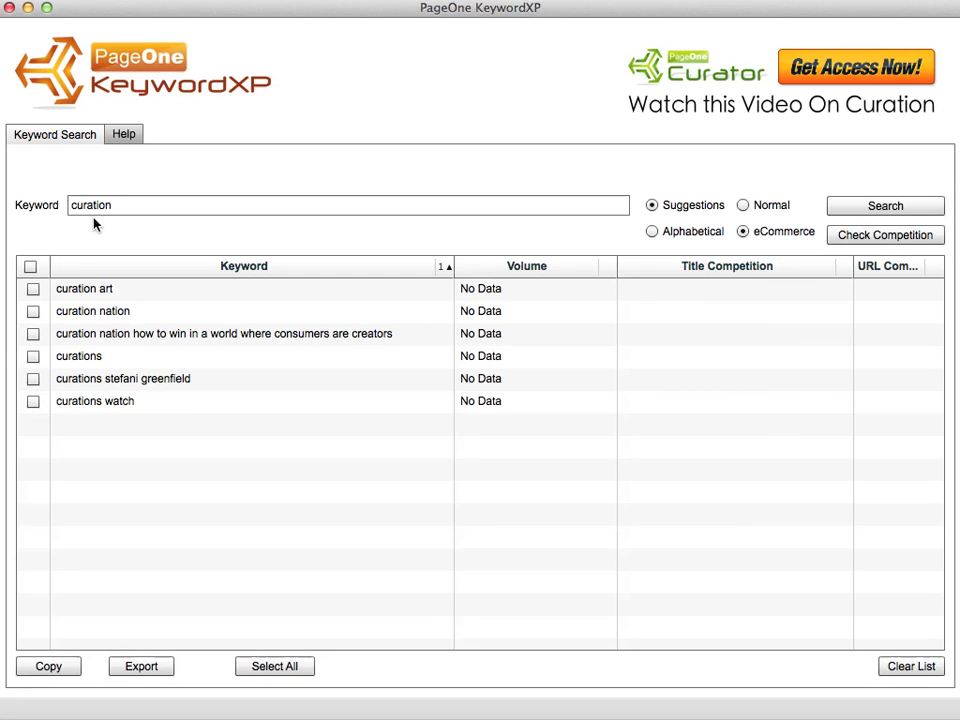
- Mark the curation nation book title row and move the cursor to the start of the keyword
{"action": "left_click", "coordinate": [33, 336]}
{"action": "left_click", "coordinate": [291, 205]}
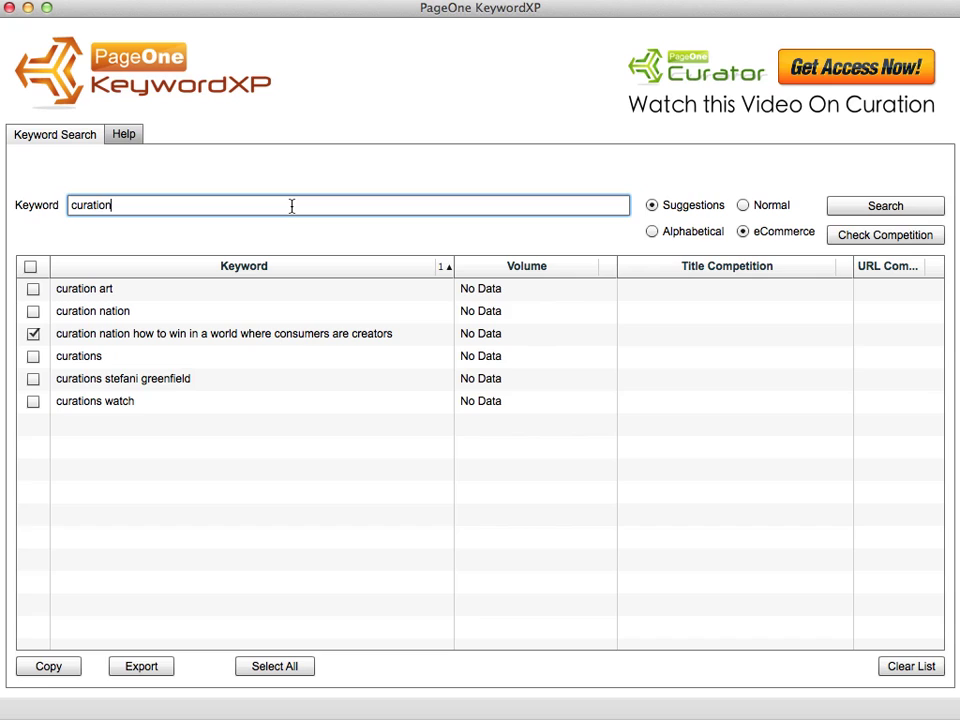
{"action": "key", "text": "Left"}
{"action": "key", "text": "Left"}
{"action": "key", "text": "Left"}
{"action": "key", "text": "Left"}
- Restore 'content curation', clear the list, and rerun a Normal suggestions search
{"action": "type", "text": "content"}
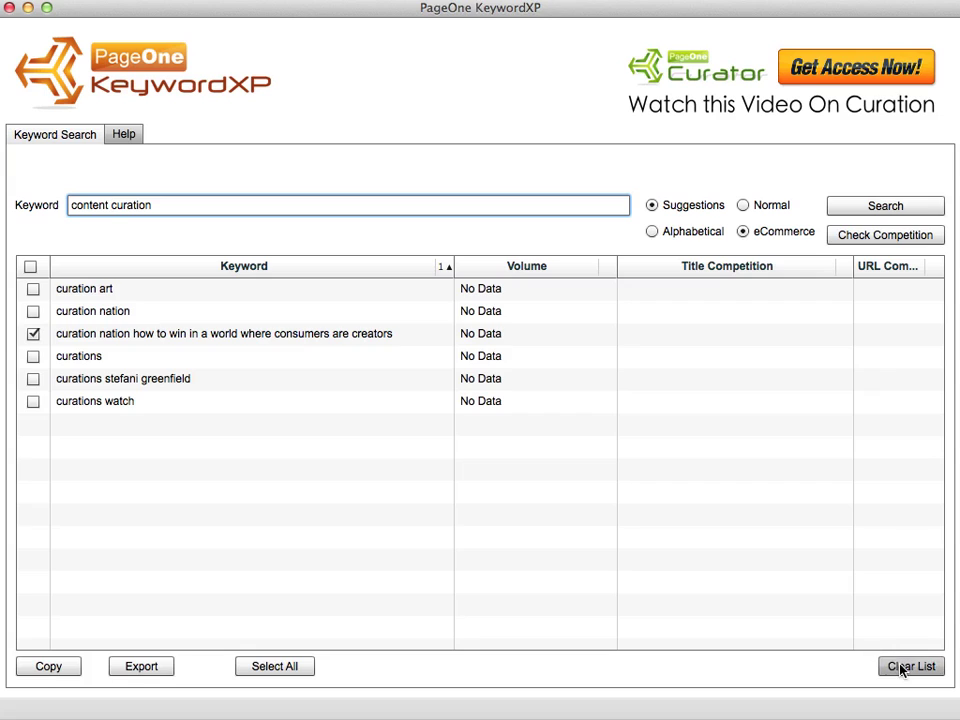
{"action": "left_click", "coordinate": [902, 670]}
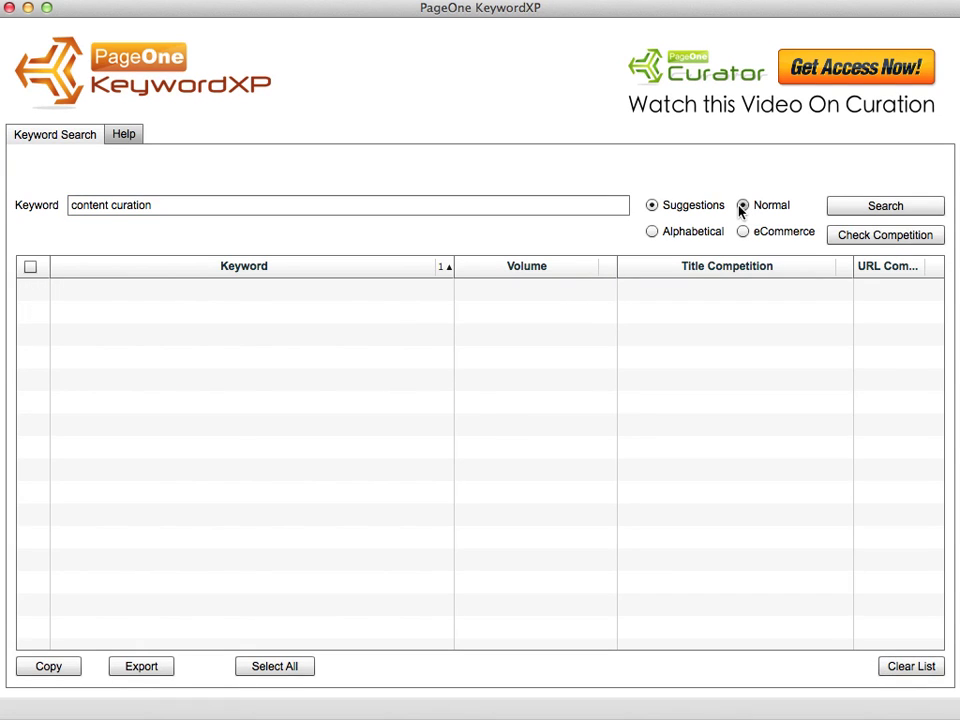
{"action": "left_click", "coordinate": [905, 210]}
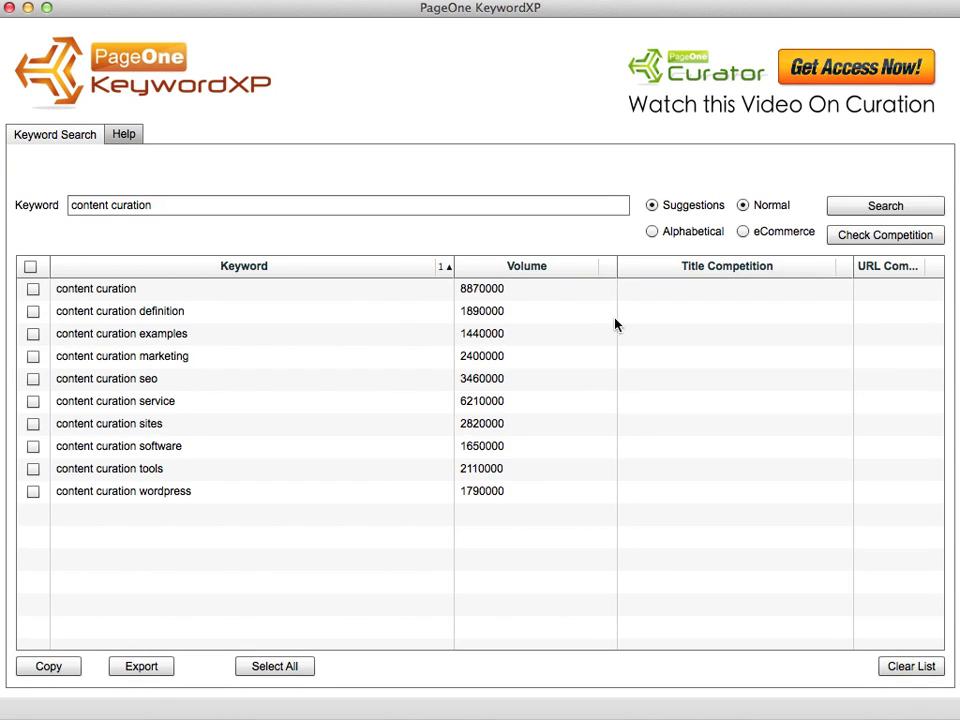
- Mark 'content curation wordpress', expand 'content curation tools', and mark the tools keyword
{"action": "left_click", "coordinate": [33, 491]}
{"action": "double_click", "coordinate": [105, 500]}
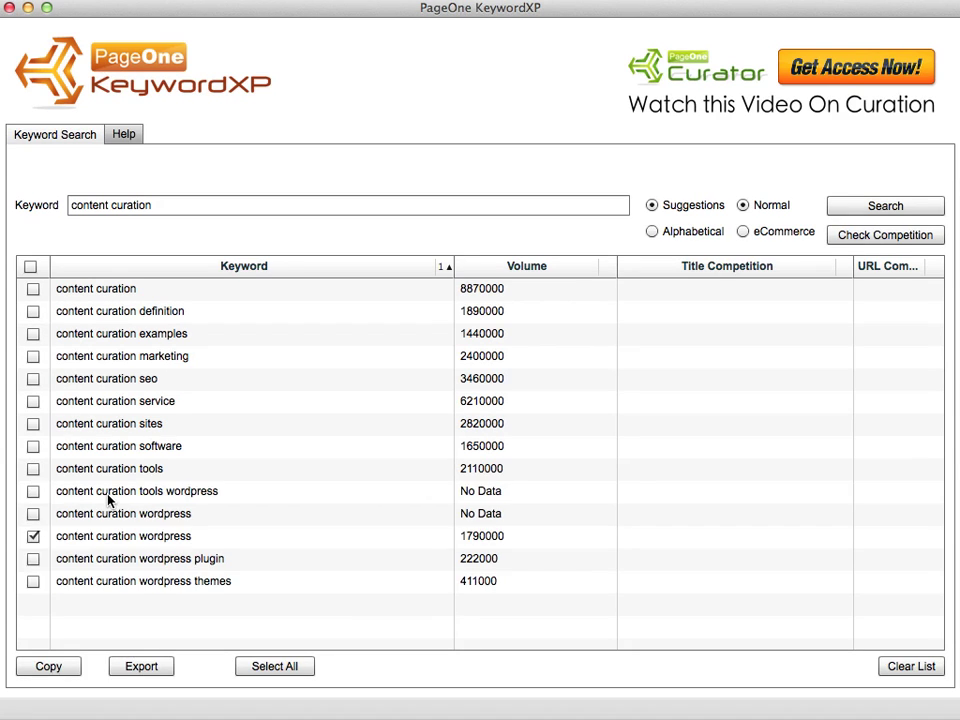
{"action": "left_click", "coordinate": [33, 469]}
- Run Check Competition for the four marked content curation keywords
{"action": "left_click", "coordinate": [881, 237]}
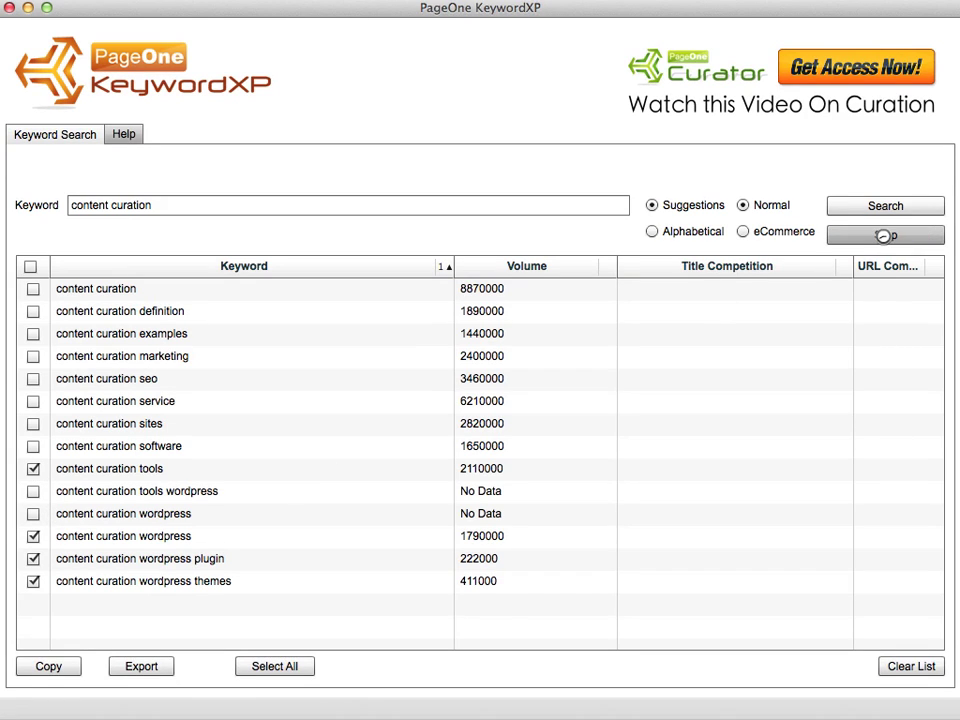